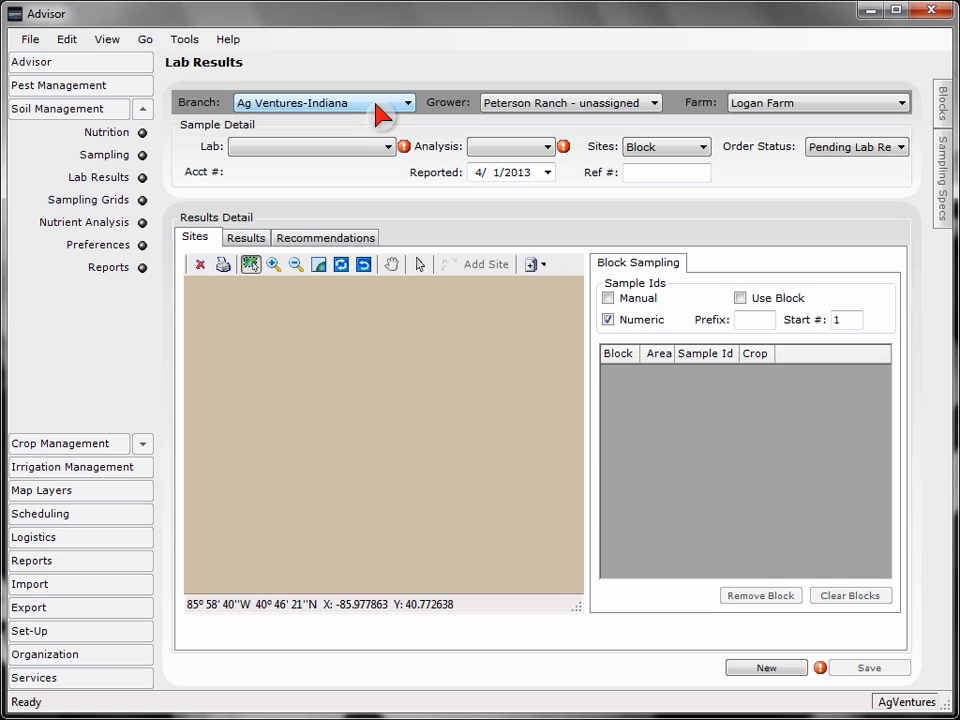
- Check the branch, grower and farm choices, keeping Ag Ventures-Indiana, Peterson Ranch - unassigned and Logan Farm
click(377, 106)
click(377, 106)
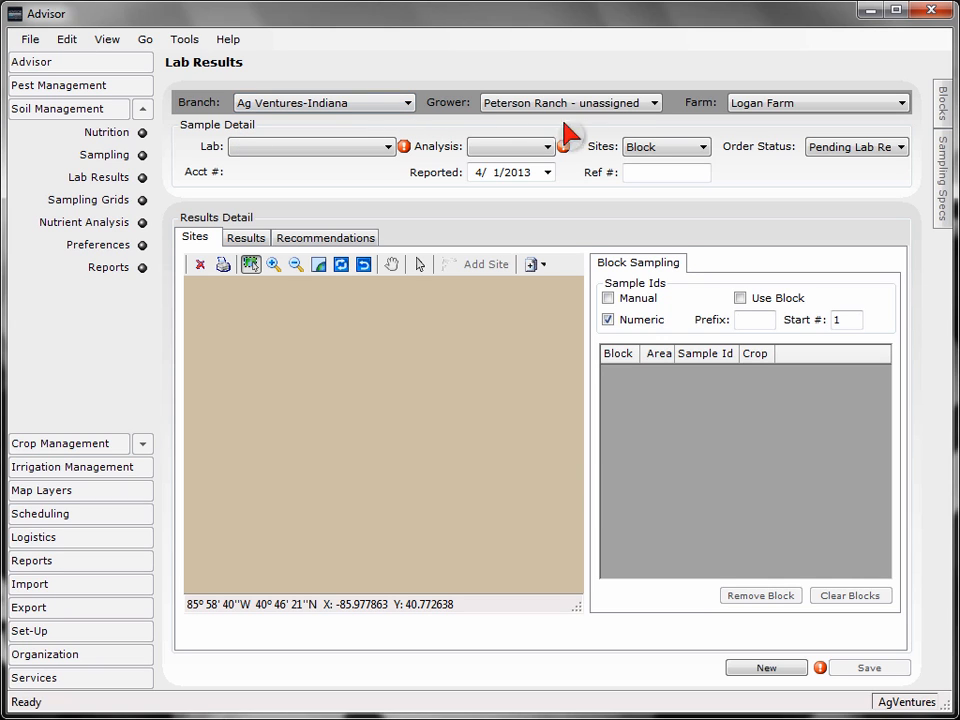
click(628, 109)
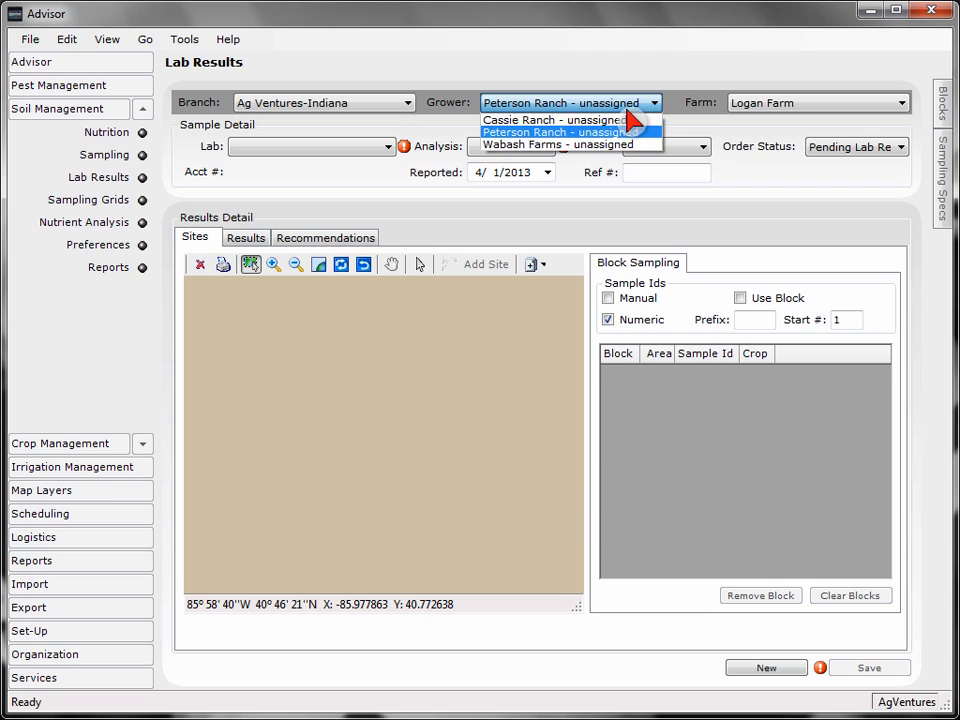
click(628, 109)
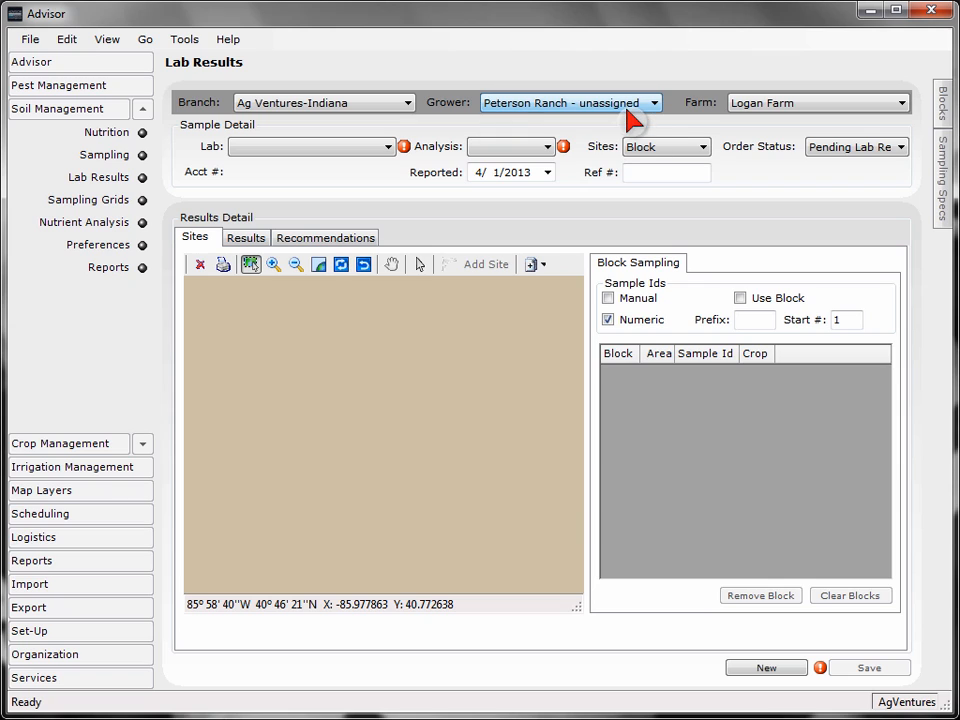
click(855, 110)
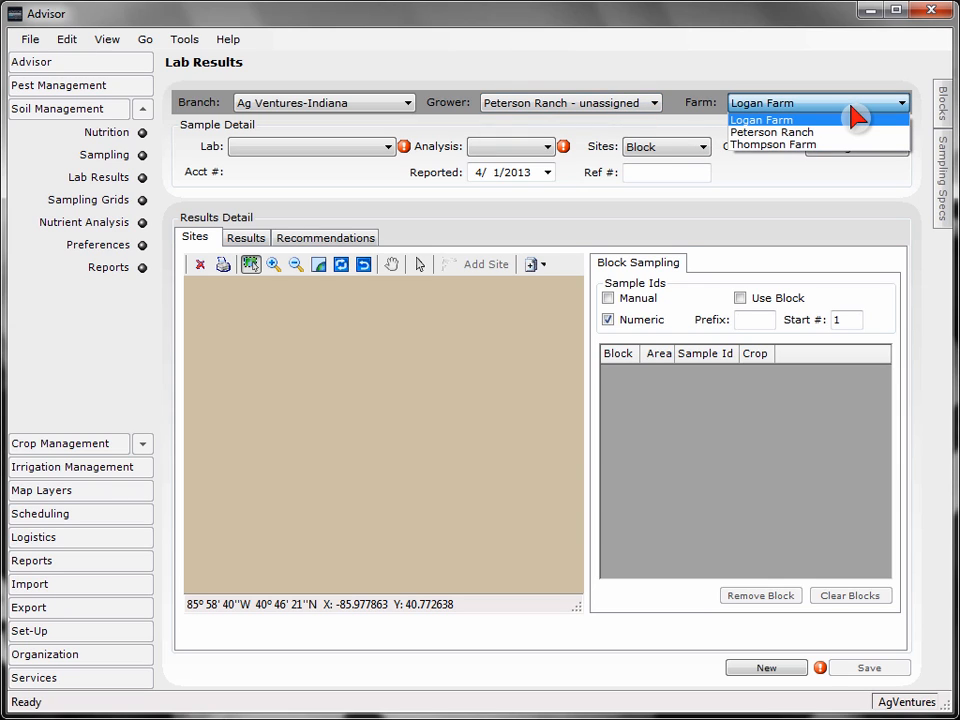
click(852, 108)
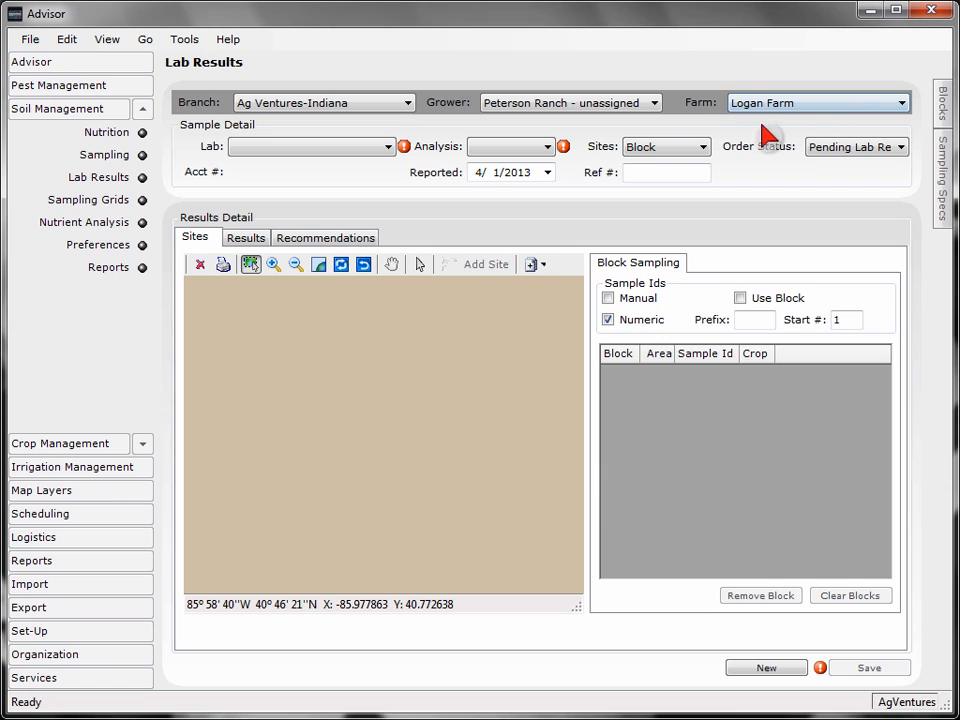
- Set the sample's lab to Sure-Tech Laboratory and its analysis type to Soil
click(390, 150)
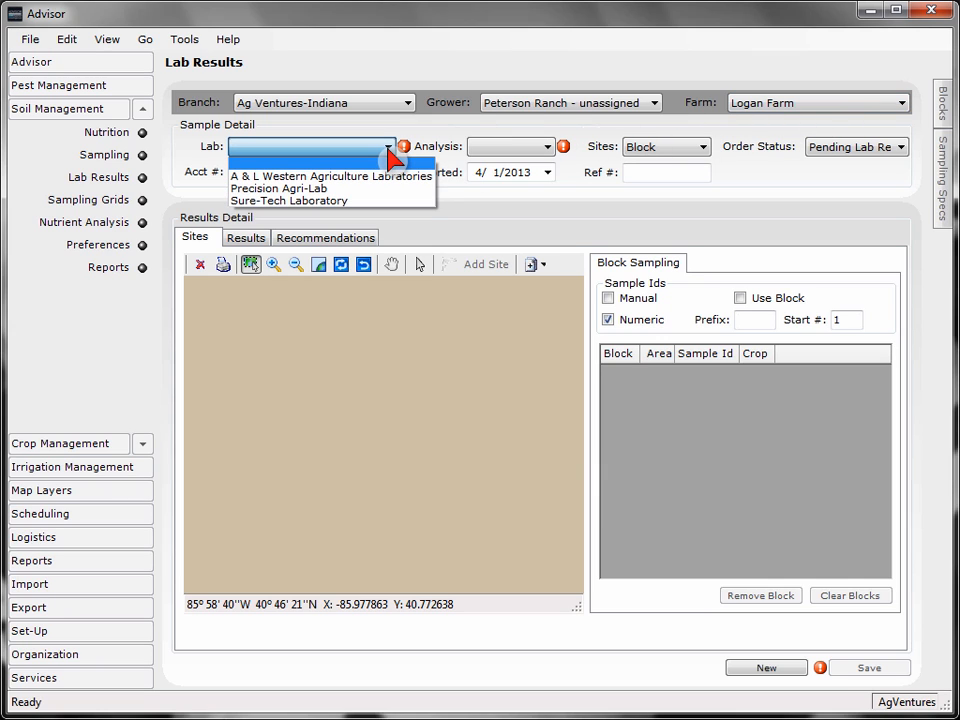
click(363, 201)
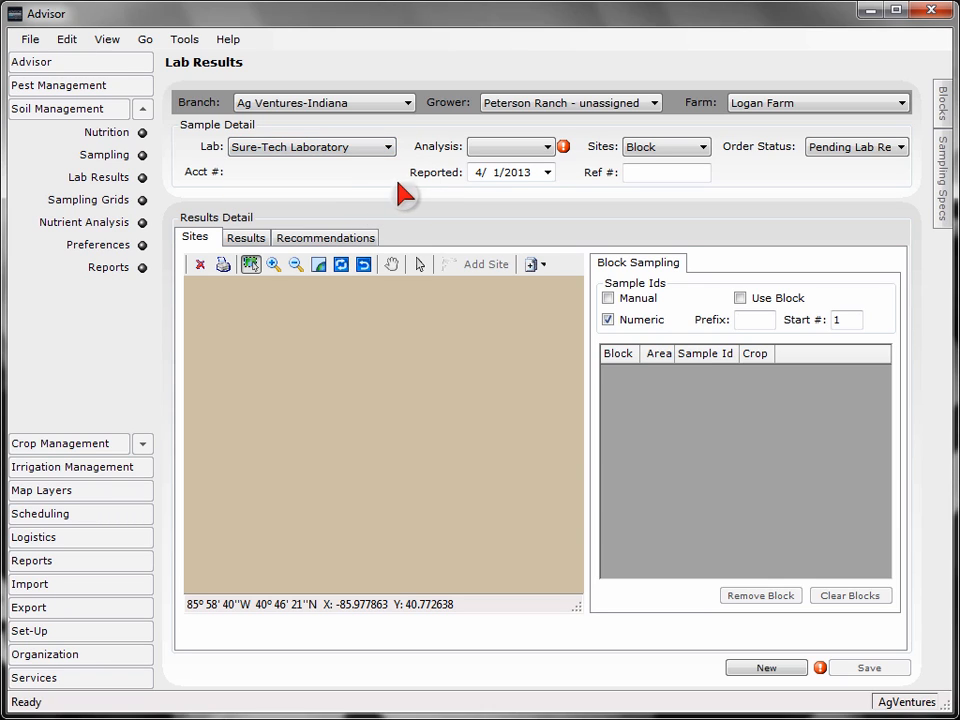
click(549, 148)
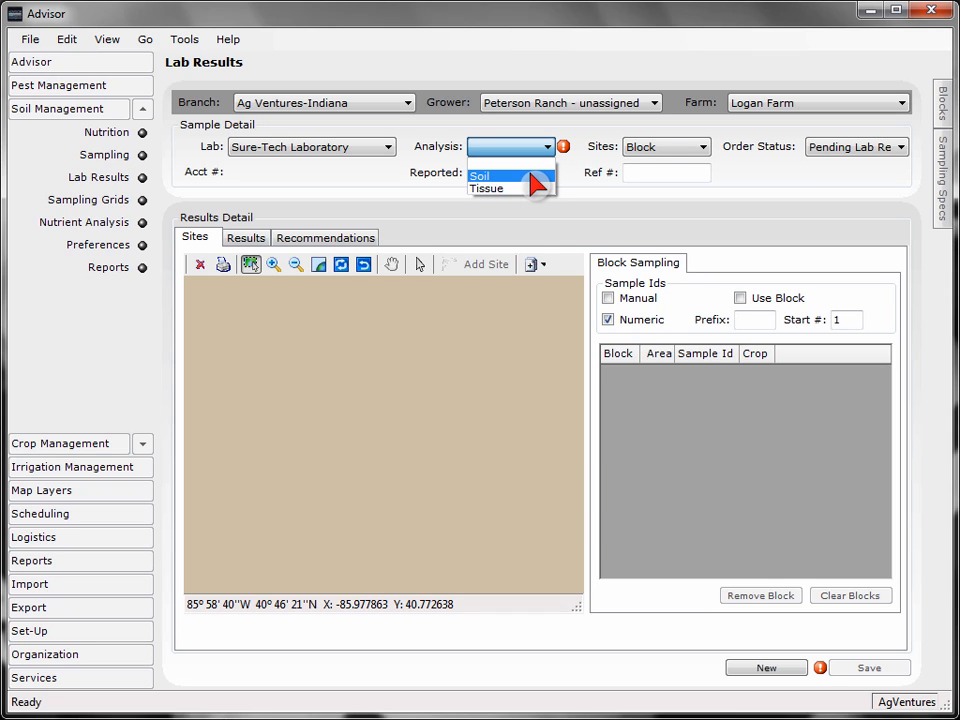
click(538, 180)
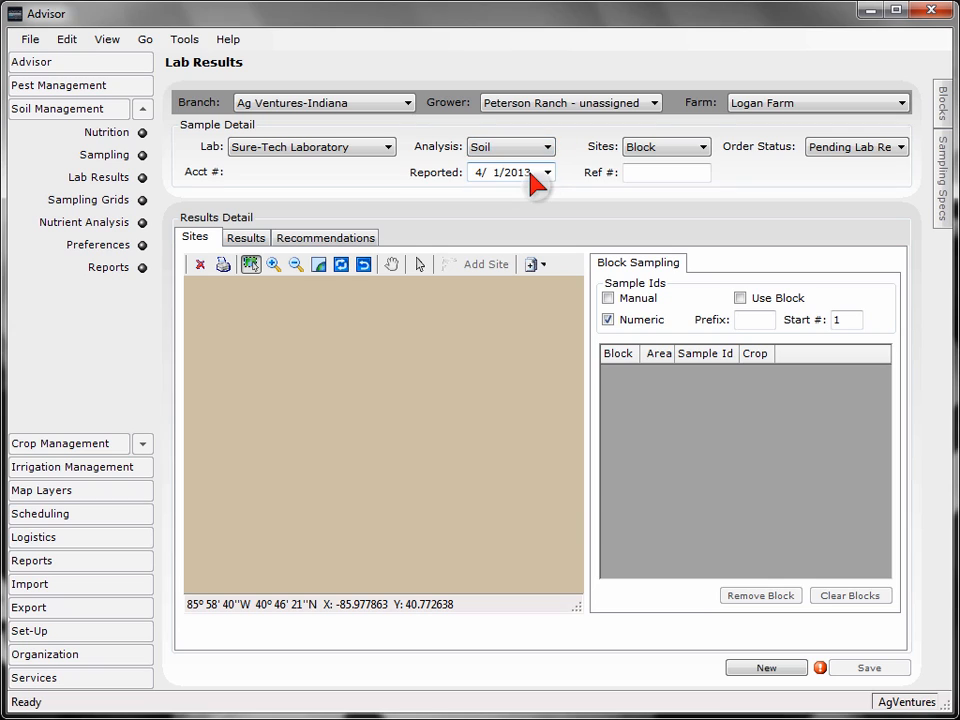
- Set the sampling sites to Grid and keep the order status at Pending Lab Results
click(700, 150)
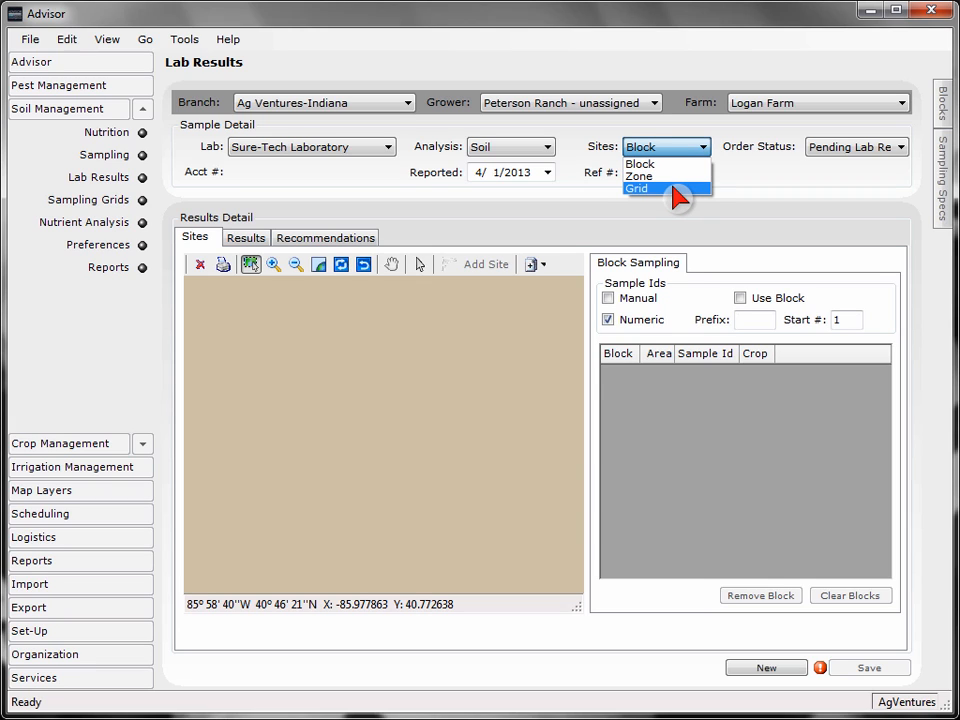
click(673, 189)
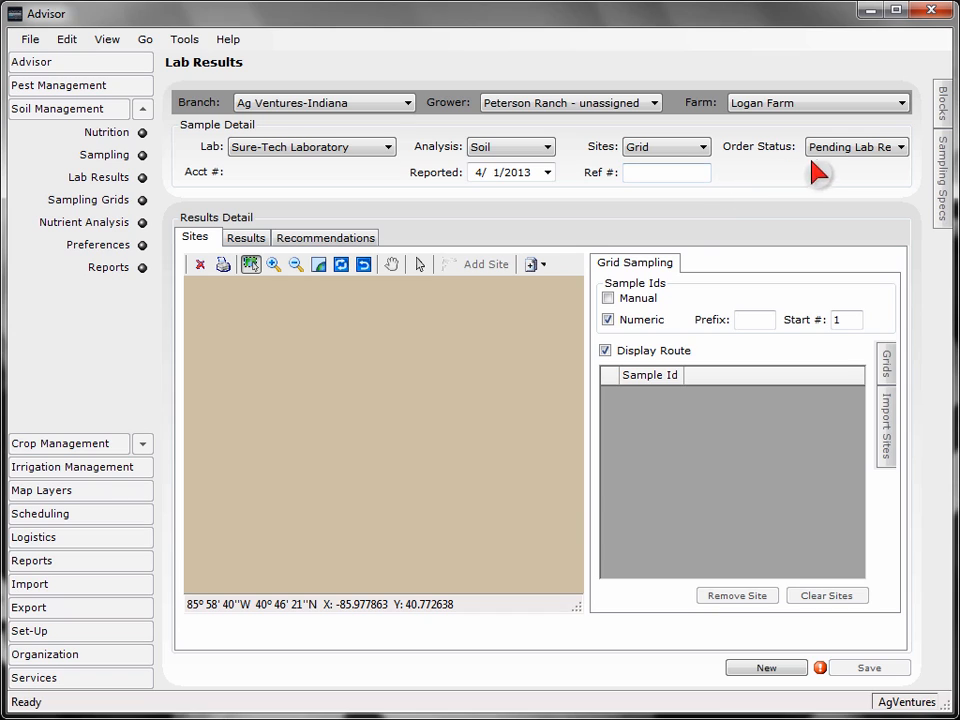
click(852, 150)
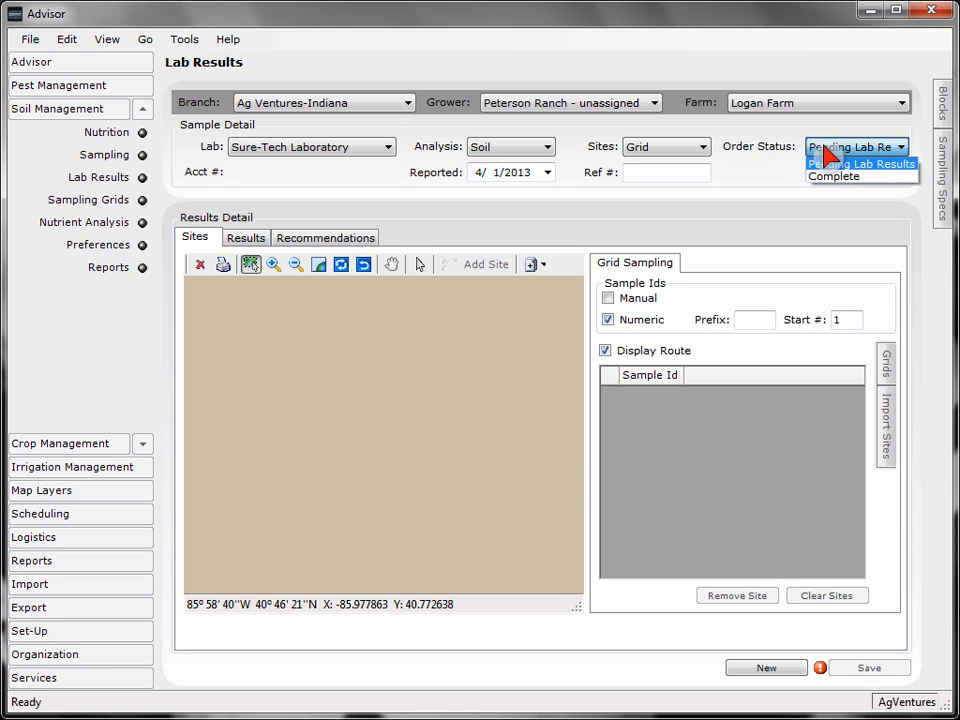
click(824, 161)
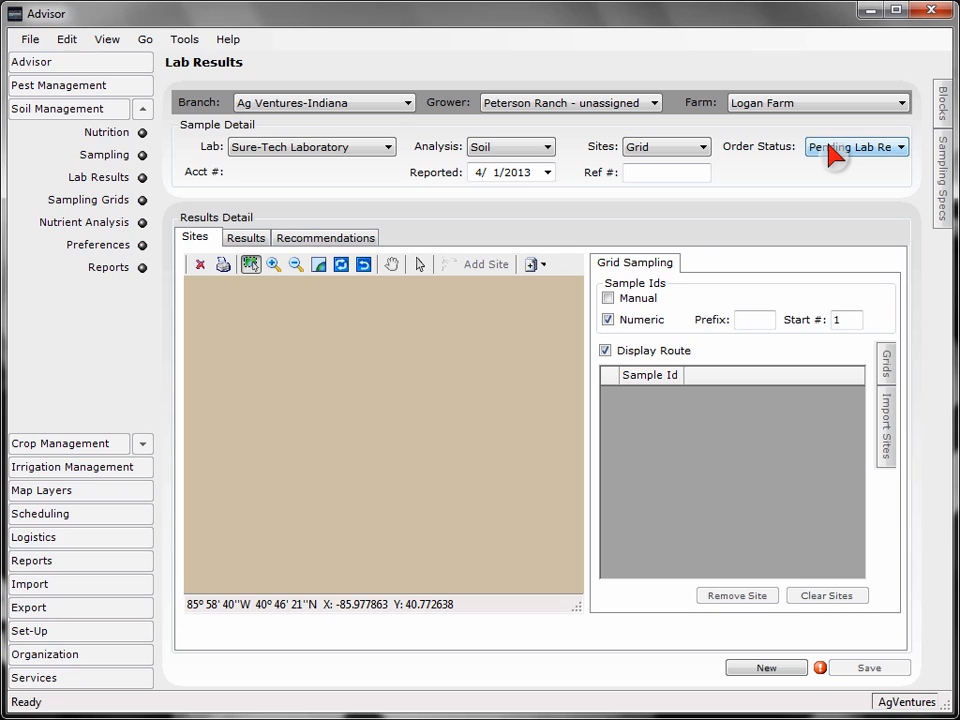
- Select the Wabash Road 80 block of Logan Farm for the lab results
click(941, 110)
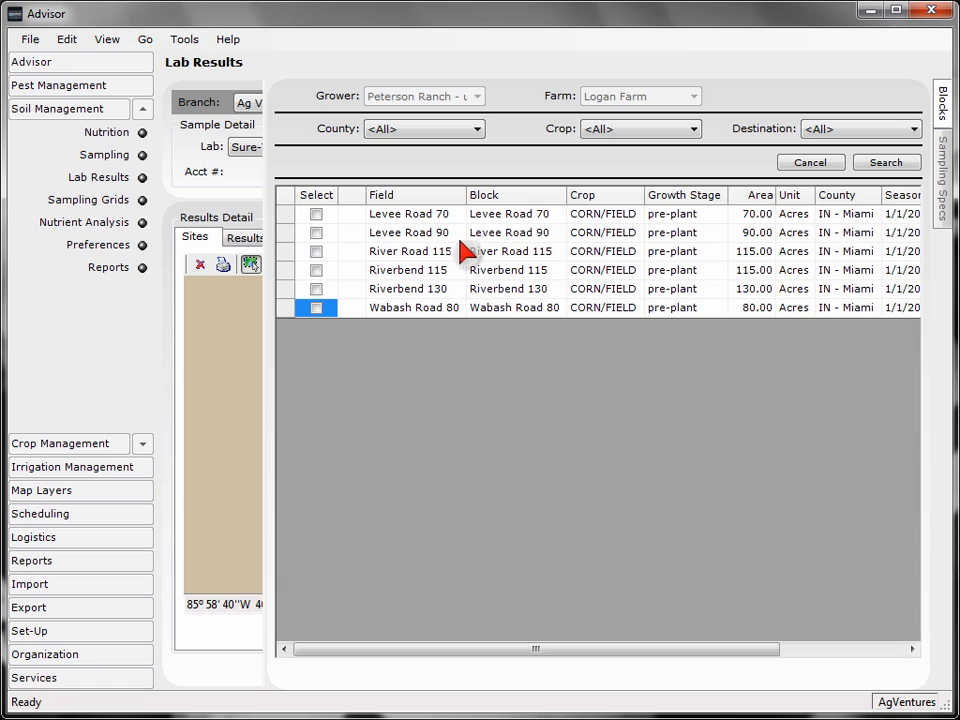
click(317, 310)
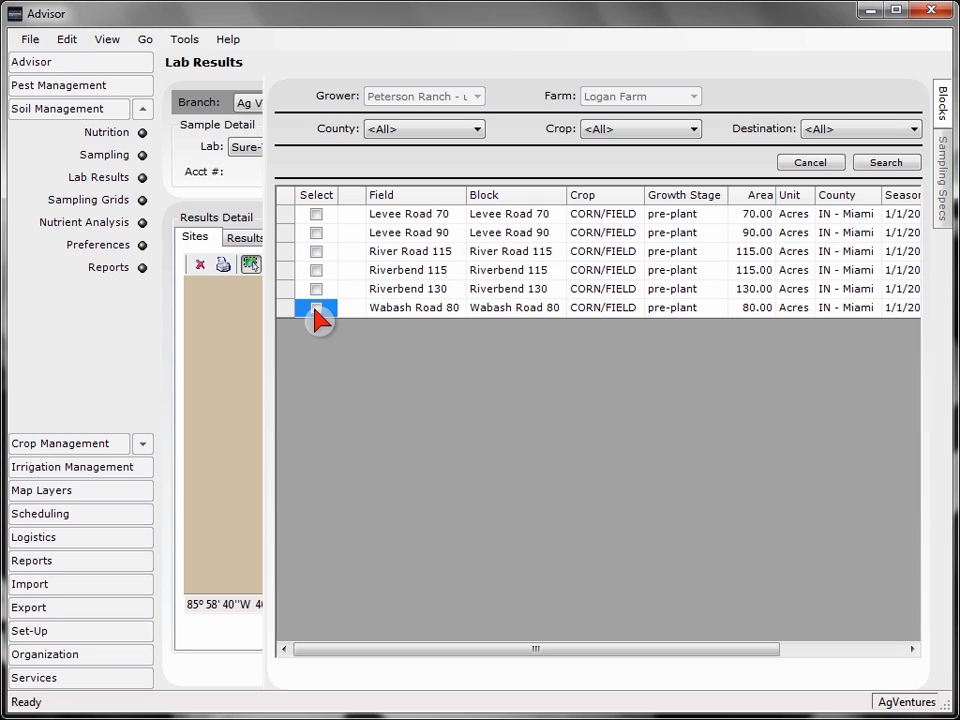
click(315, 310)
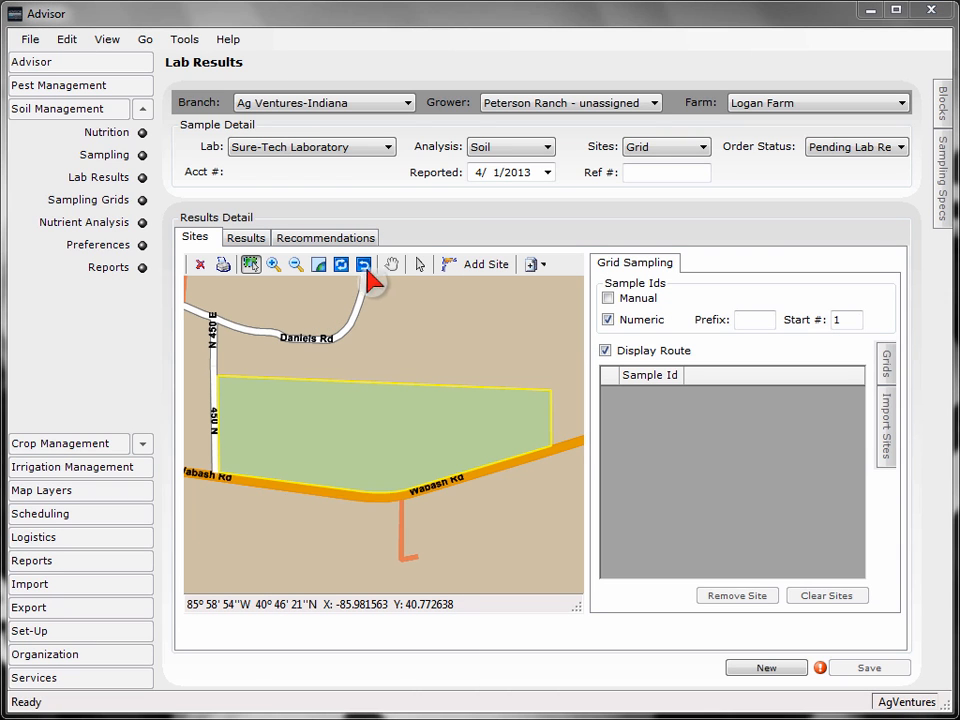
- Set the reported date of the sample to March 1, 2013
click(547, 174)
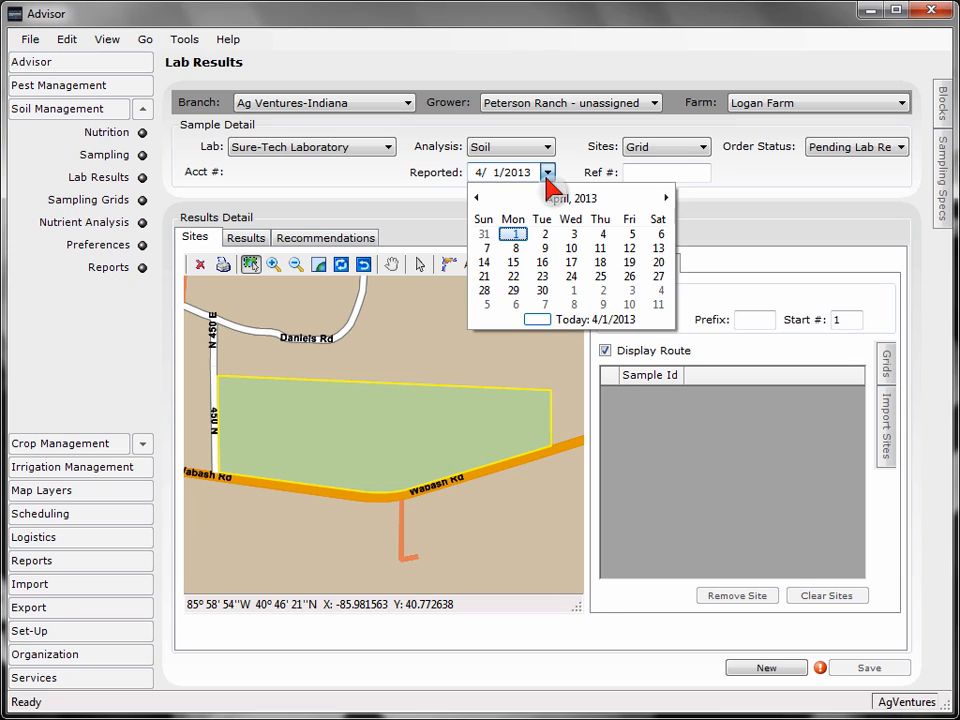
click(477, 198)
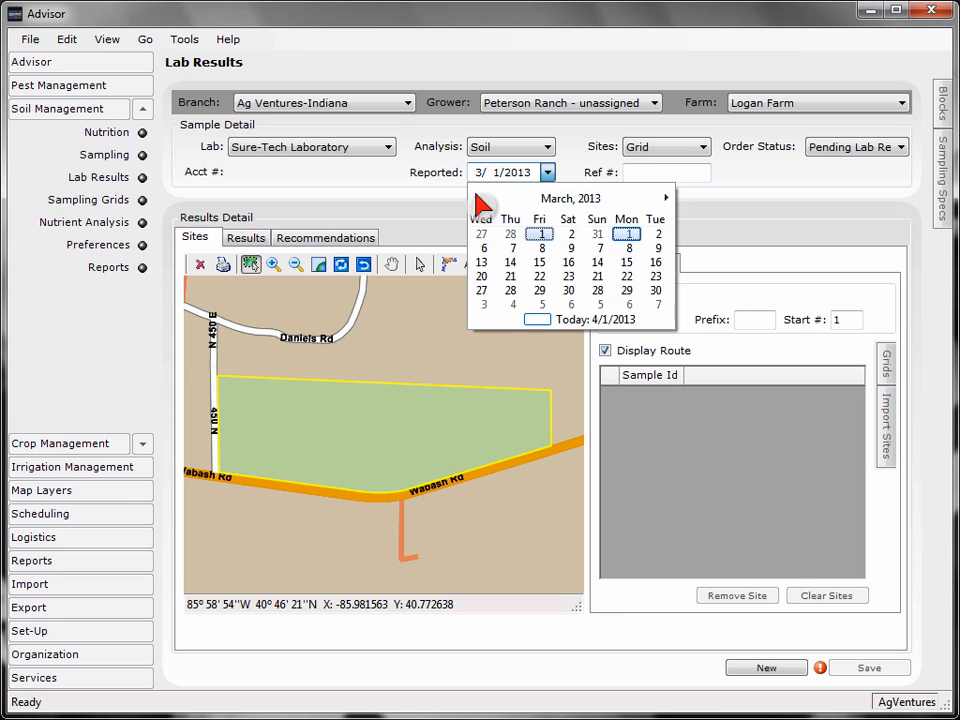
click(628, 236)
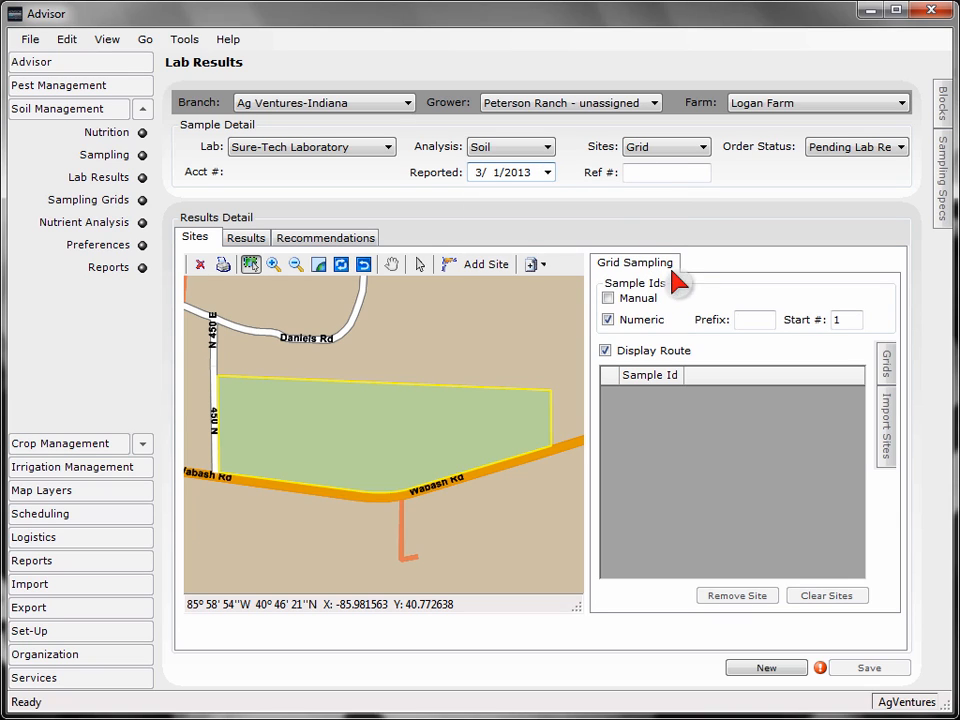
- Import the grid sampling sites from the shape file Wabash Road 80_Sampling Sites.shp using the Decimal Degrees projection
click(889, 440)
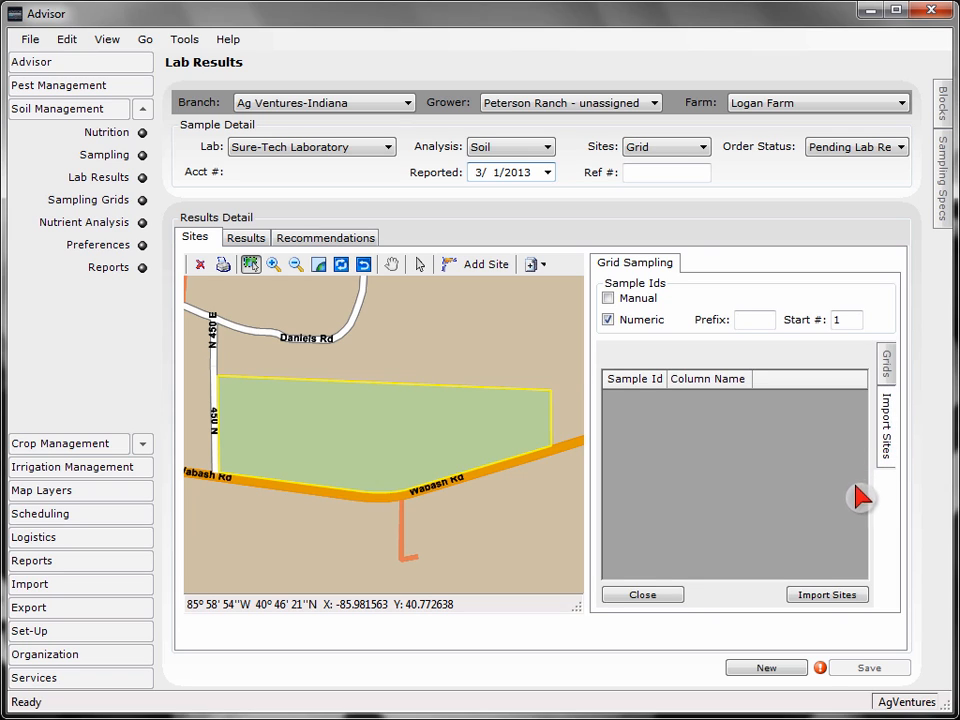
click(811, 595)
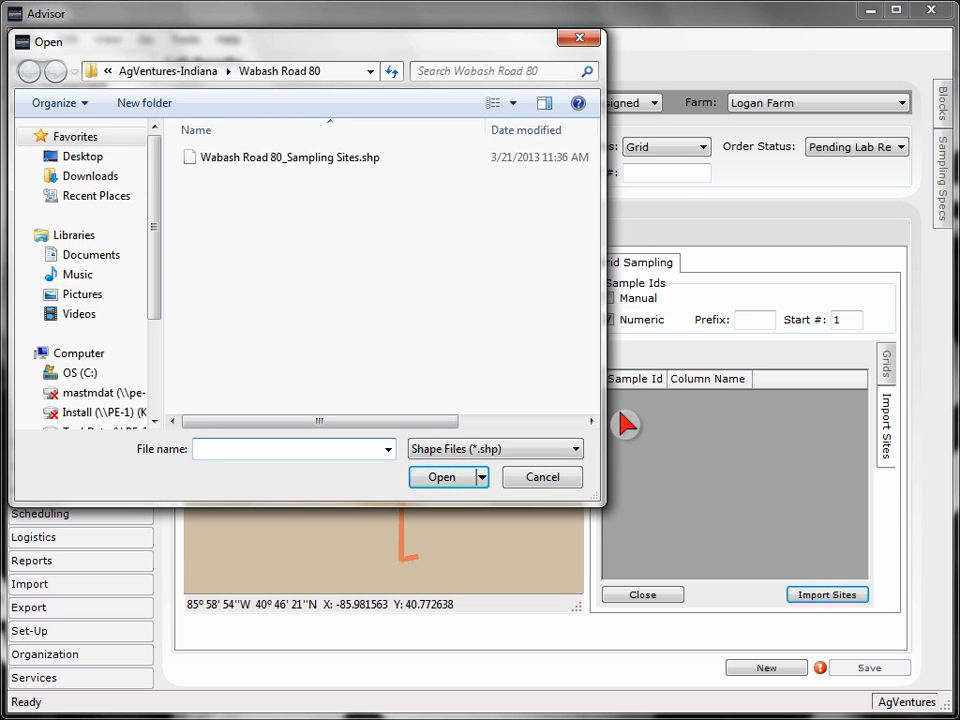
click(391, 161)
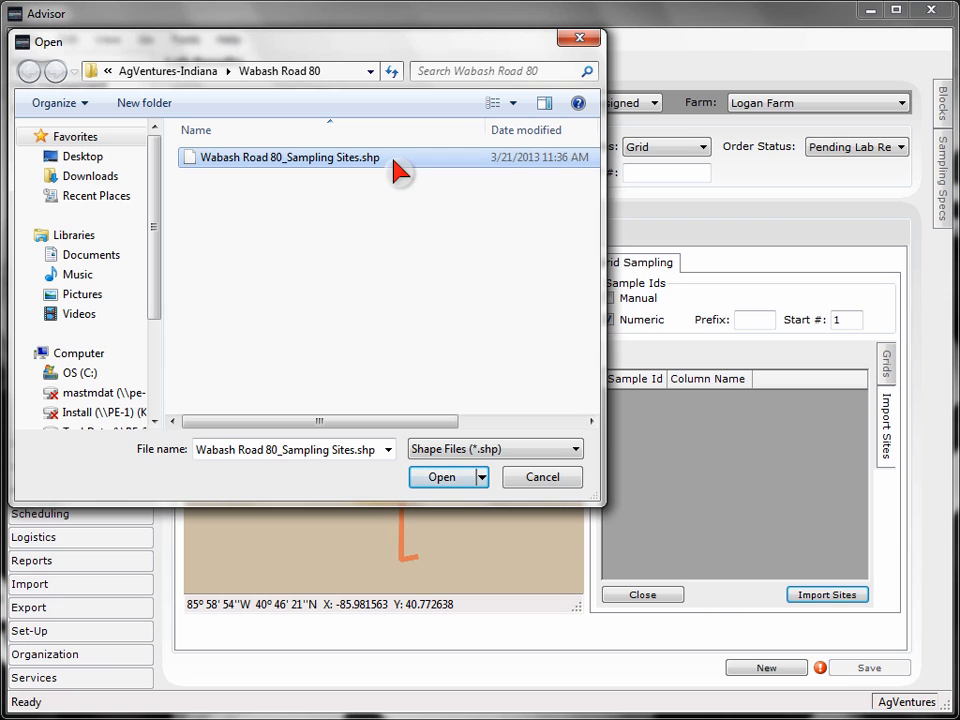
click(449, 478)
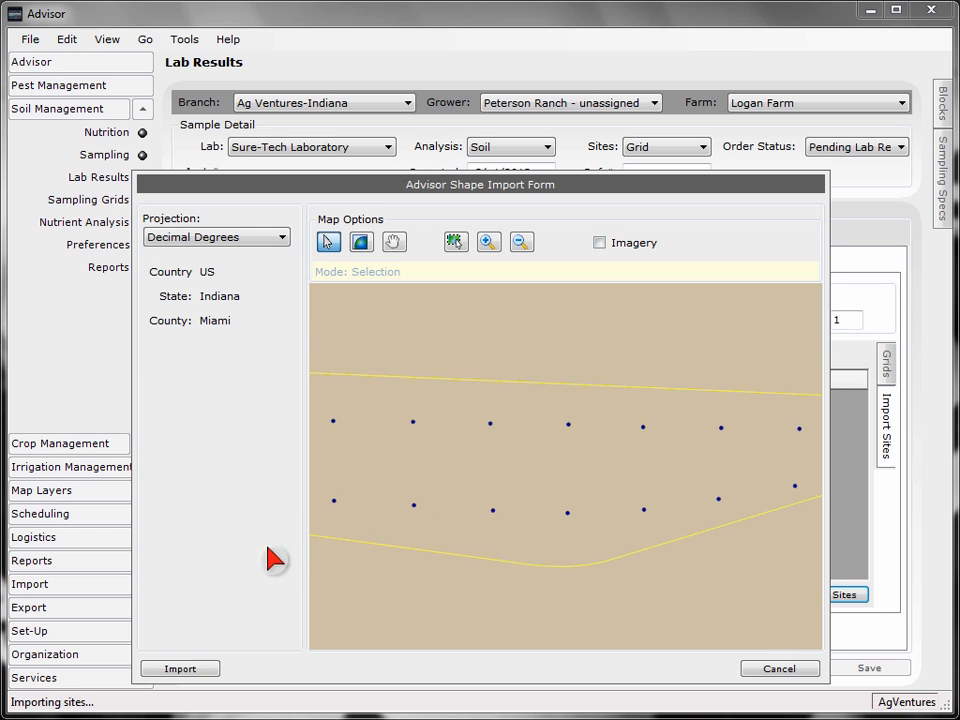
click(180, 668)
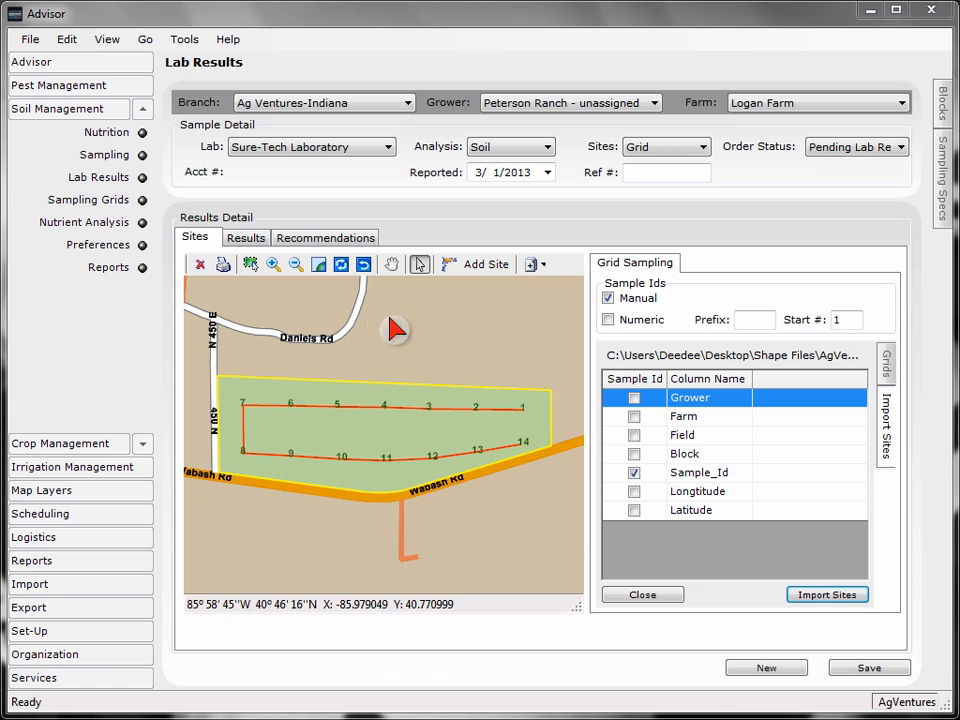
- Set the results template to Sure-Tech Soil 2013 and the range limit set to Range Limits 2013
click(248, 240)
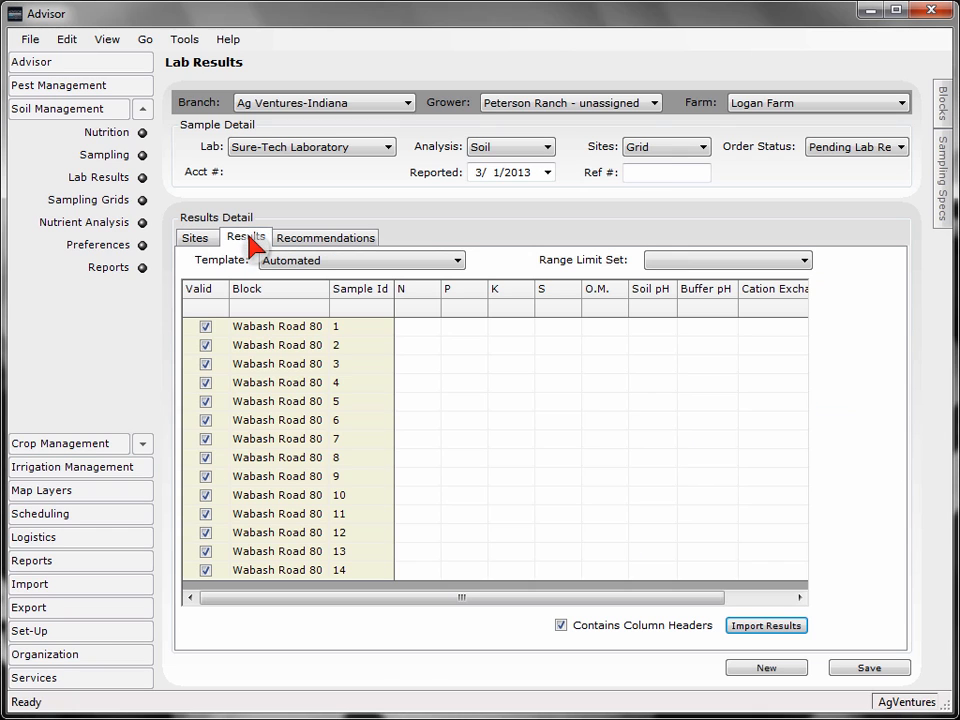
click(355, 274)
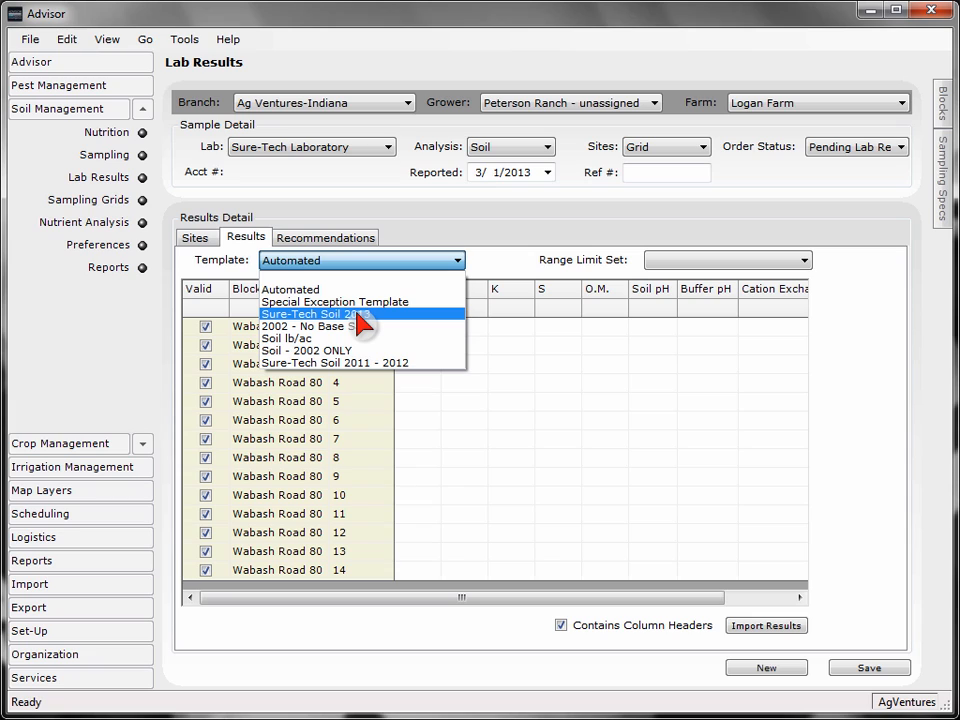
click(358, 315)
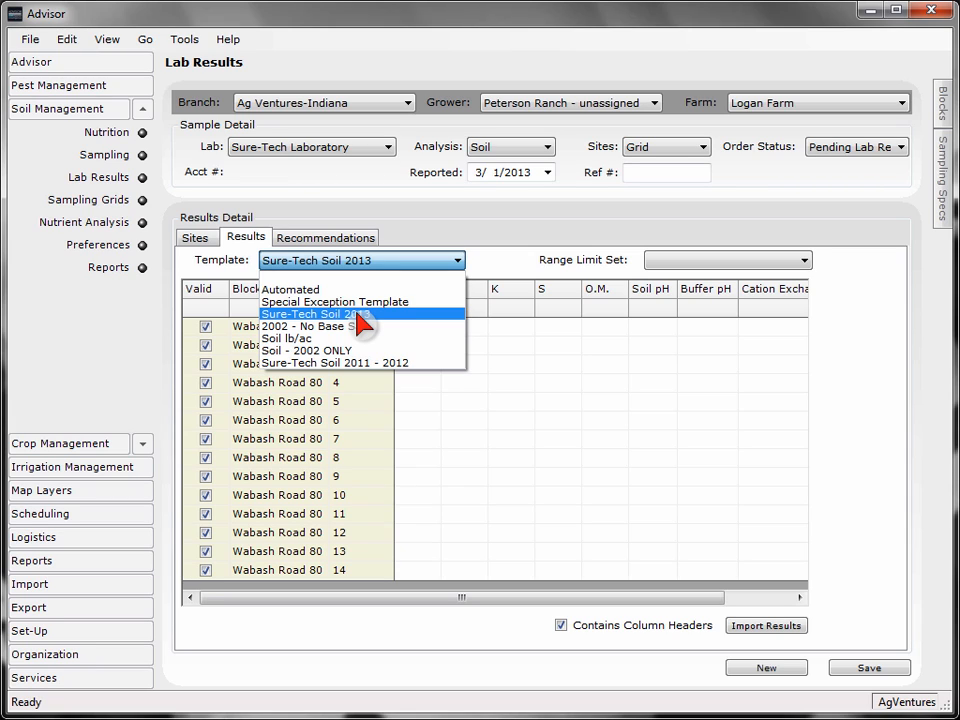
click(356, 316)
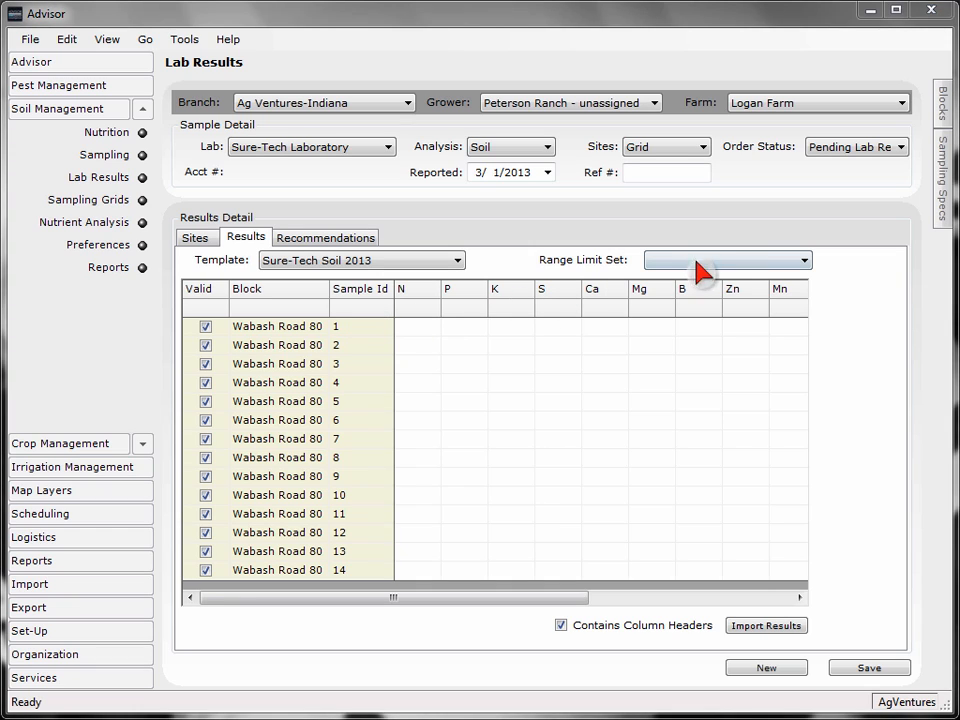
click(760, 263)
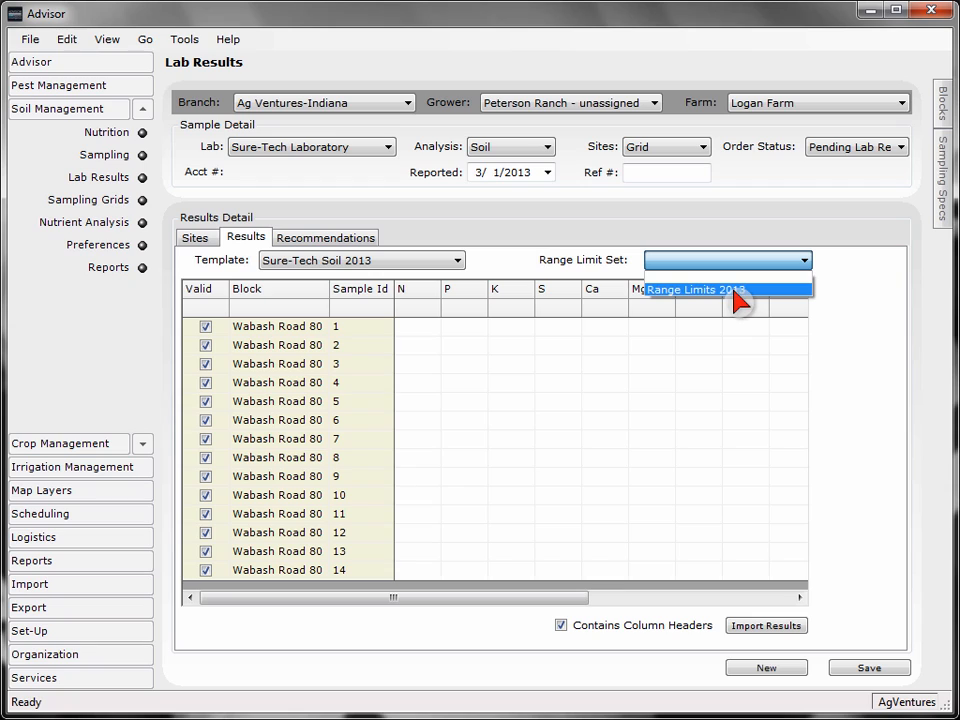
click(738, 290)
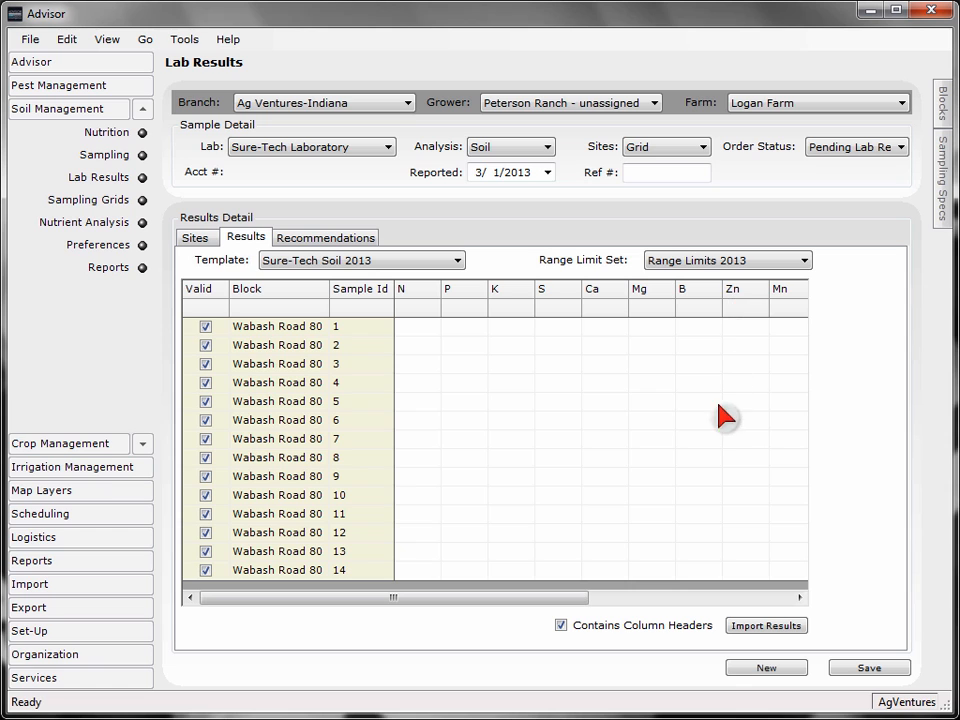
- Load the lab results file Wabash Road 80_14 point grid sample result.csv for import, with column headers included
click(737, 632)
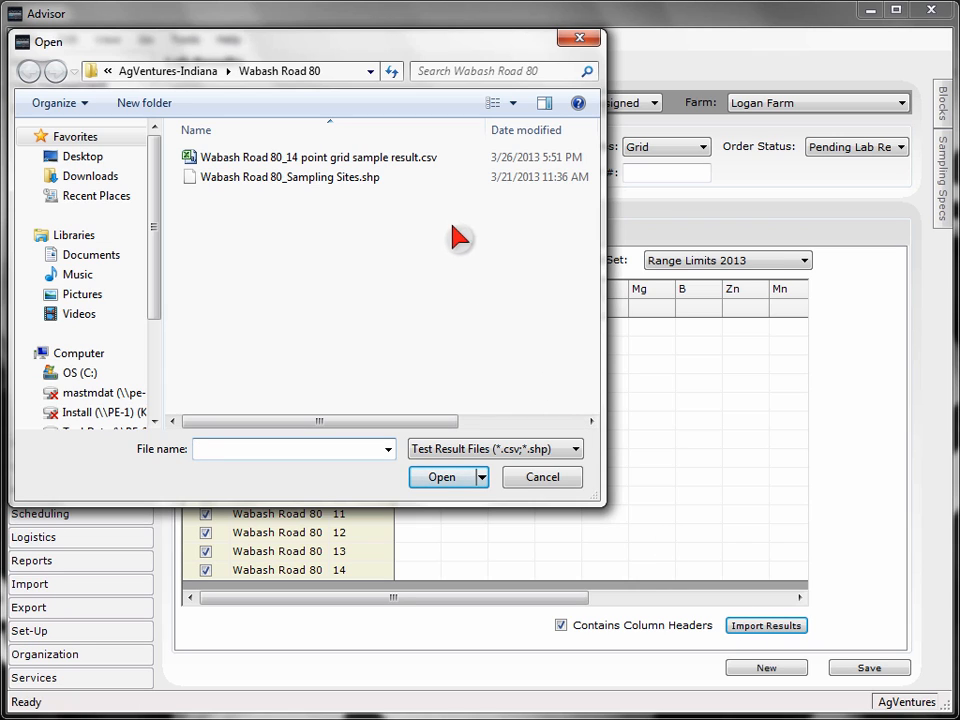
click(428, 176)
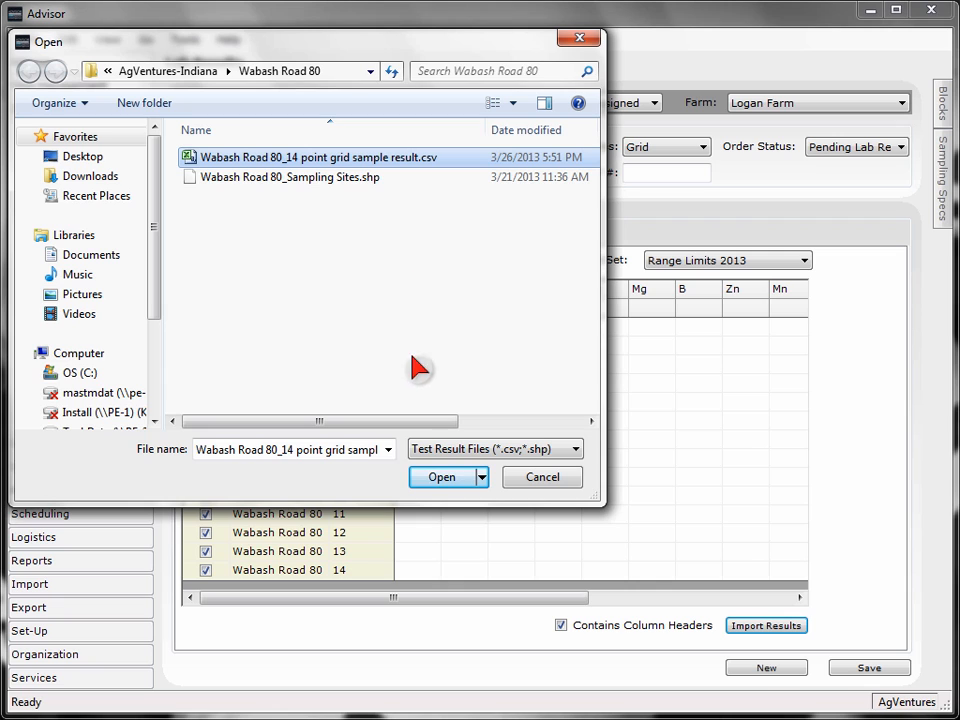
click(424, 478)
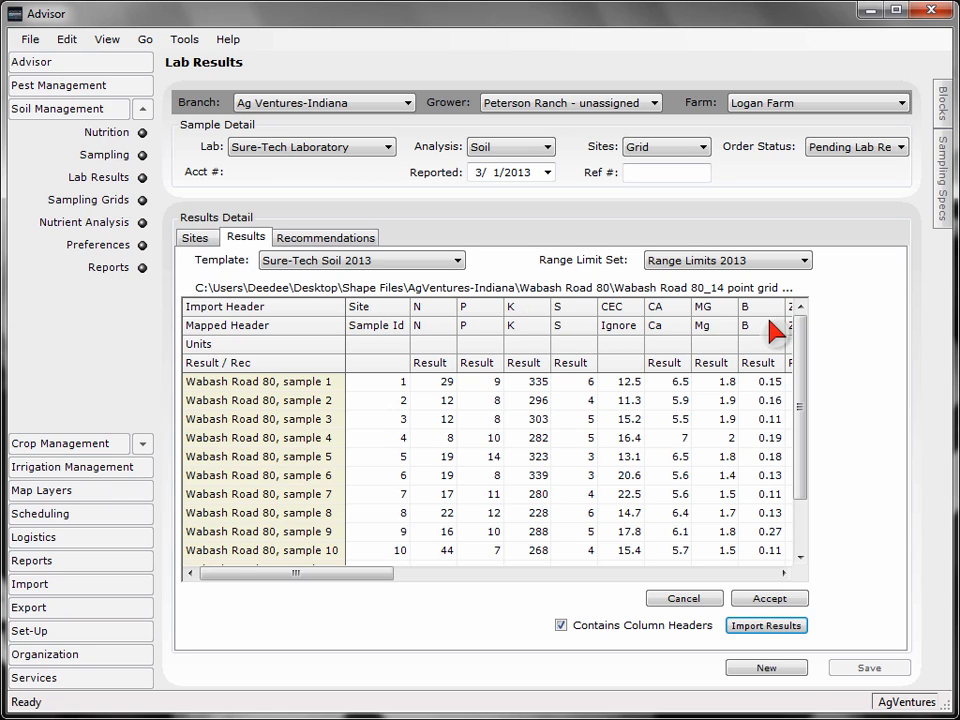
- Map the imported CEC column to Cation Exchange Capacity and accept the lab results import
click(636, 325)
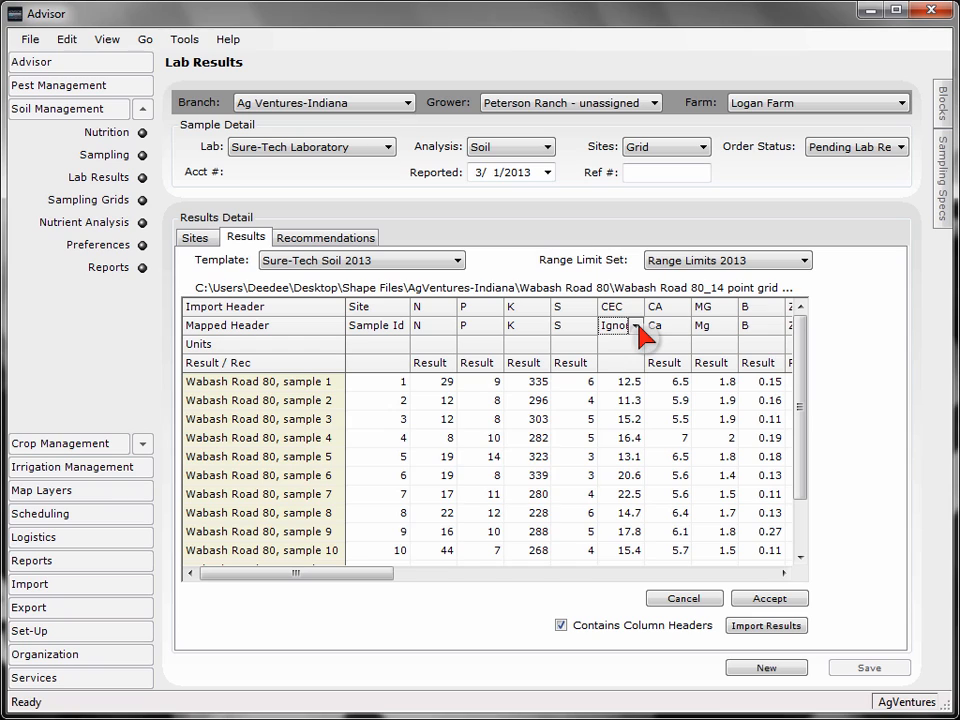
click(636, 326)
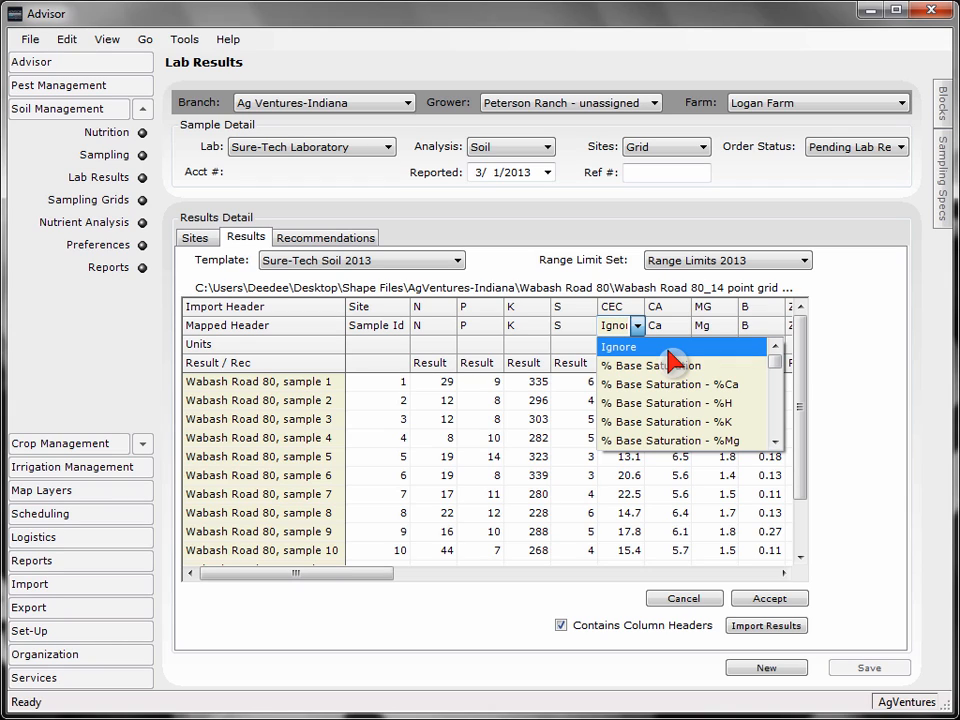
text(Ca)
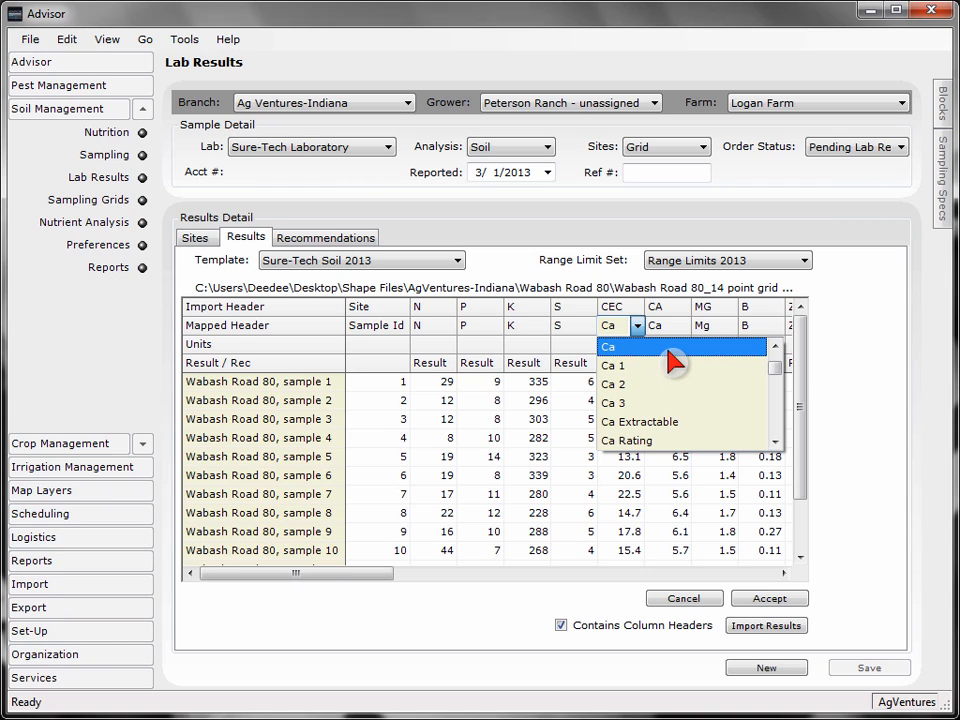
text(tio)
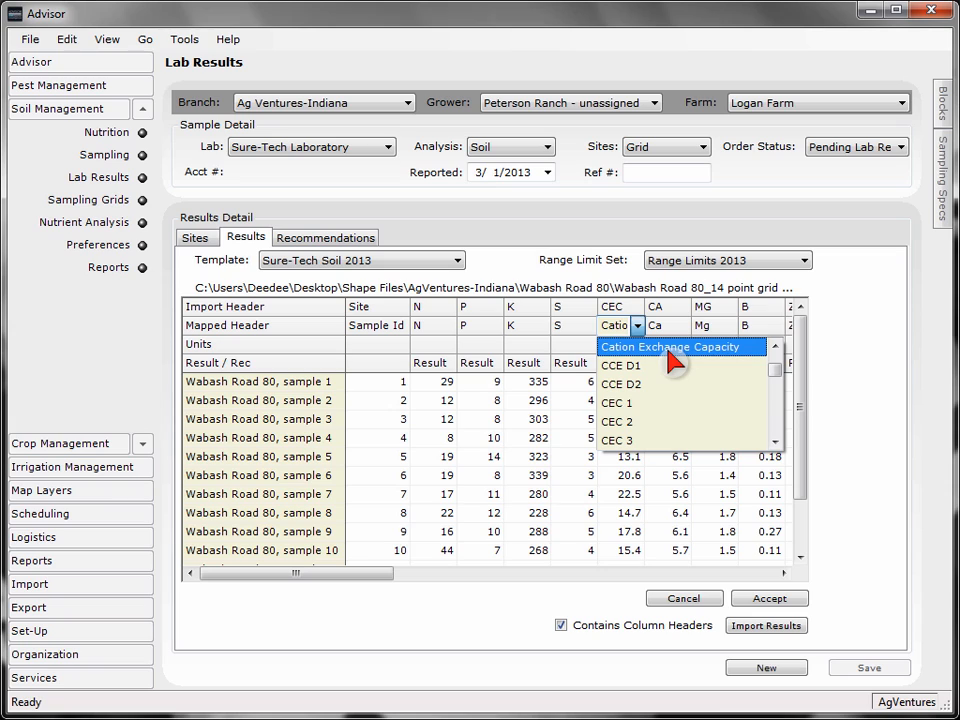
click(670, 350)
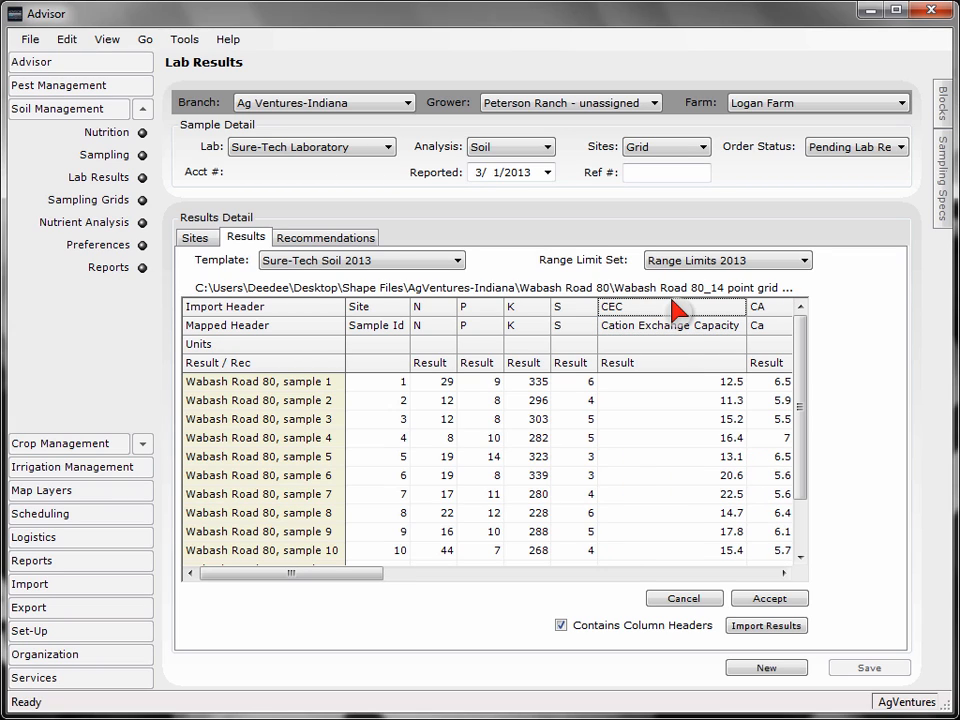
click(760, 603)
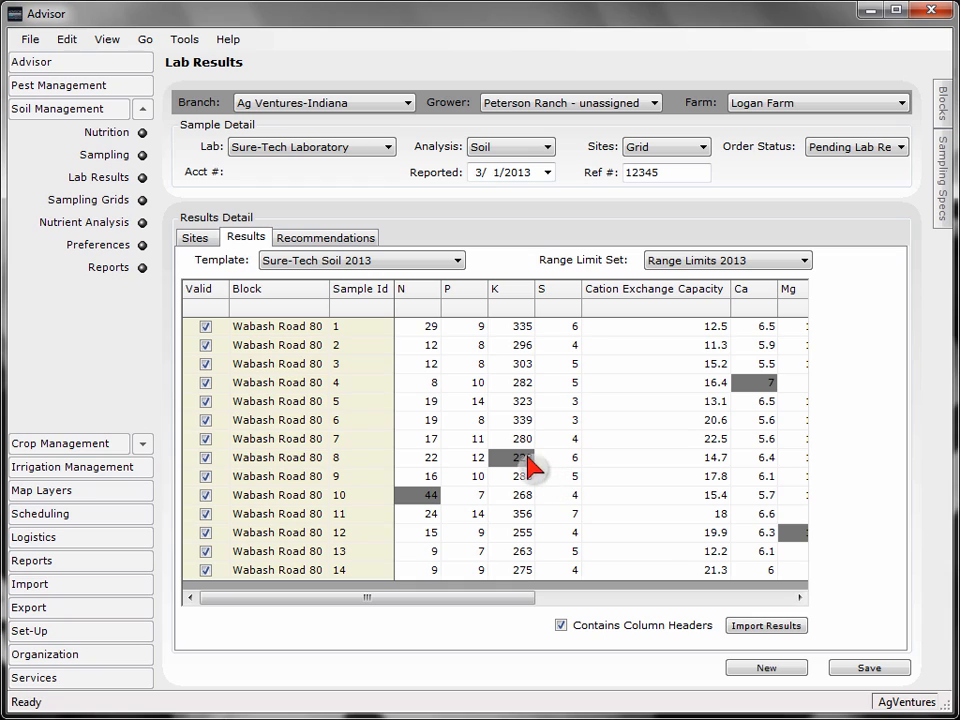
- Set the order status of the sample to Complete and save the lab results
mouse_move(522, 456)
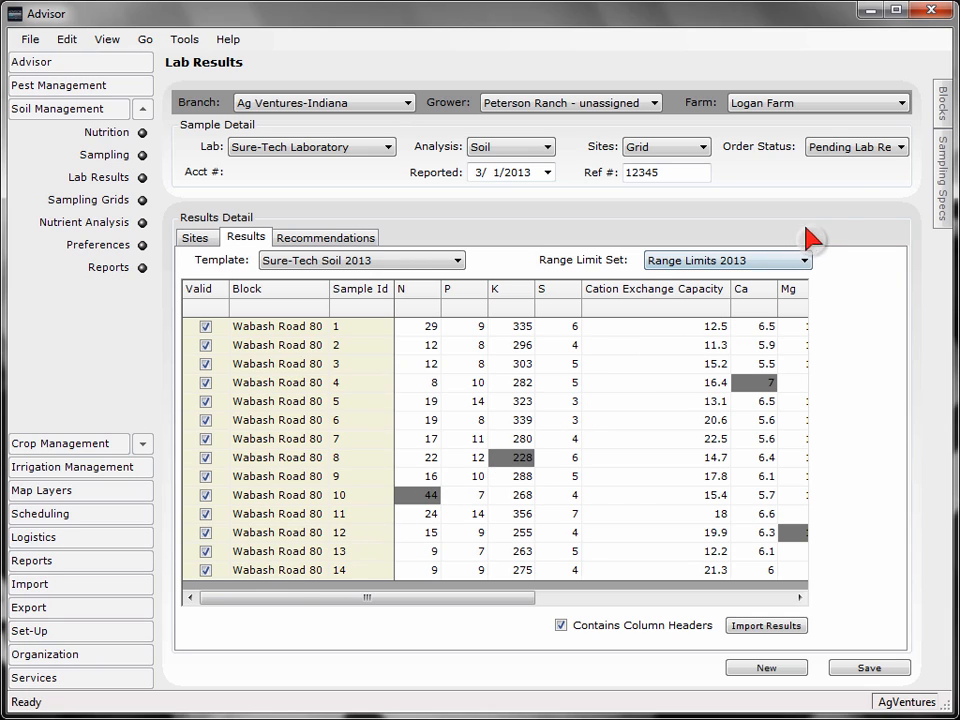
click(870, 150)
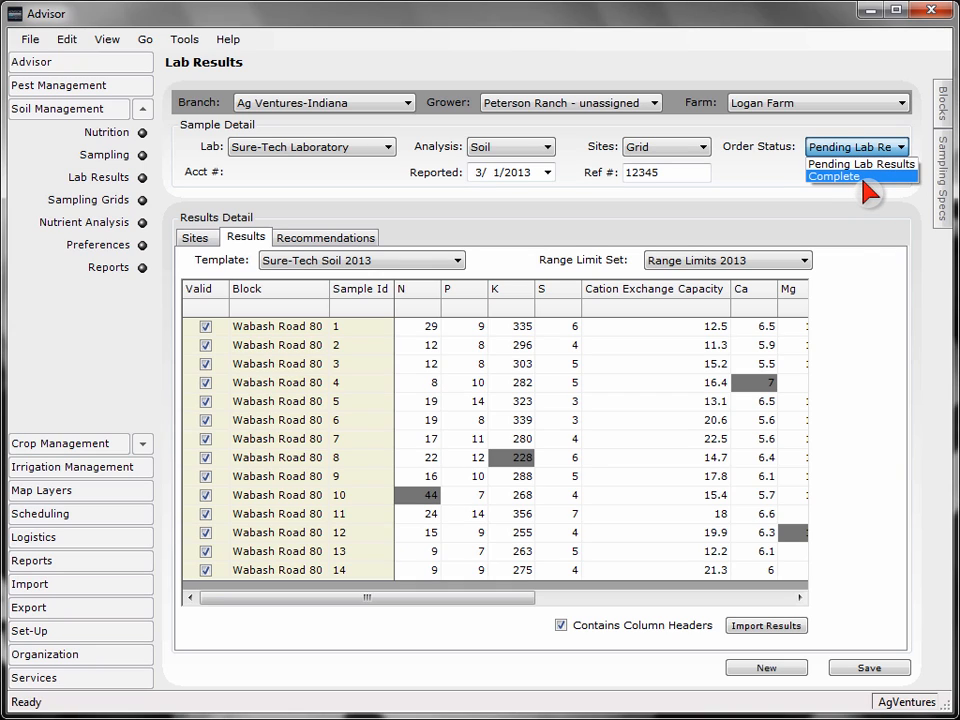
click(864, 179)
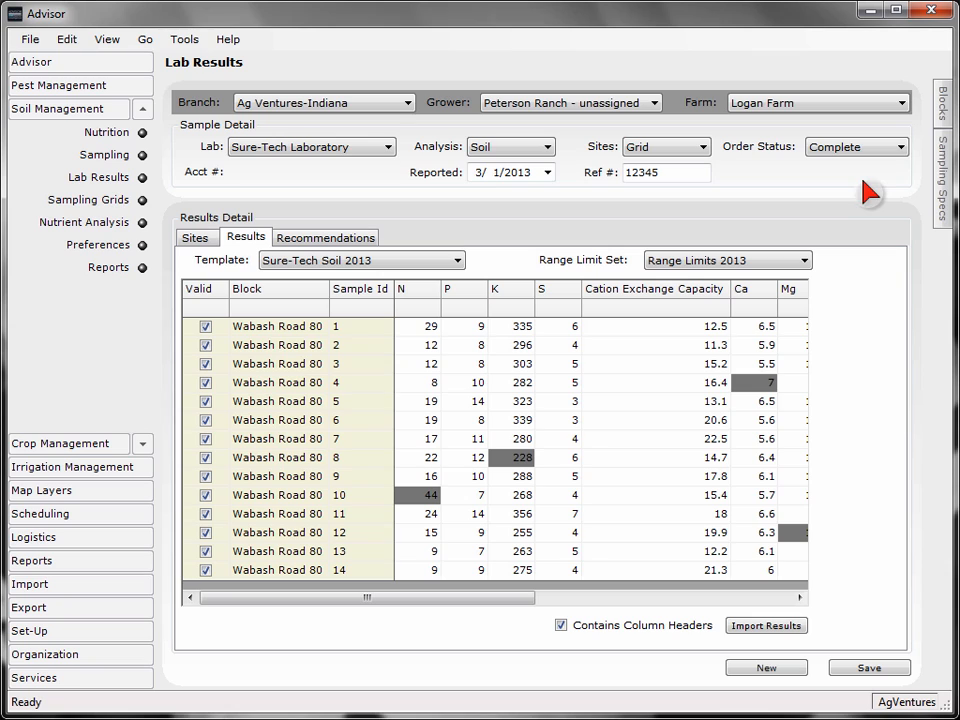
click(845, 668)
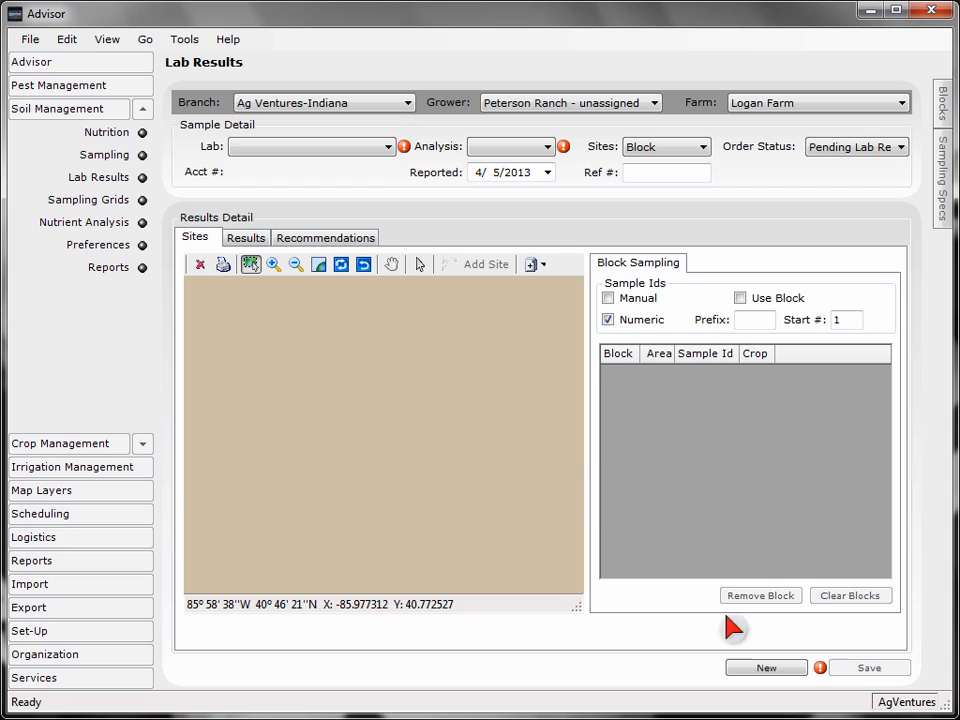